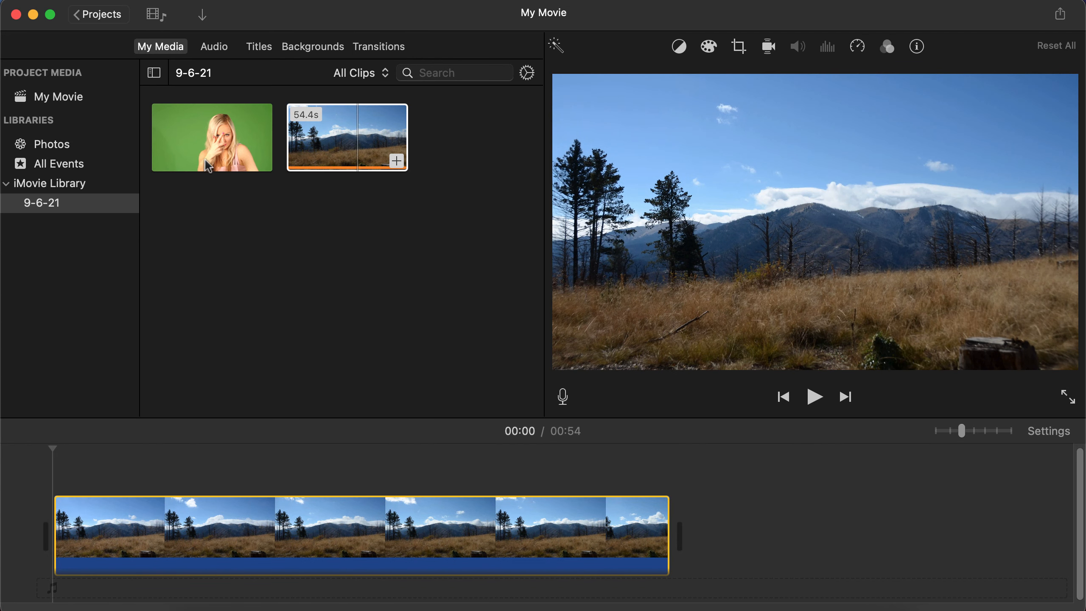
Step: Add the green-screen clip above the start of the landscape clip, enlarge the timeline, and trim the landscape clip to about 14.5 s
{"action": "left_click_drag", "start_coordinate": [206, 159], "coordinate": [70, 470]}
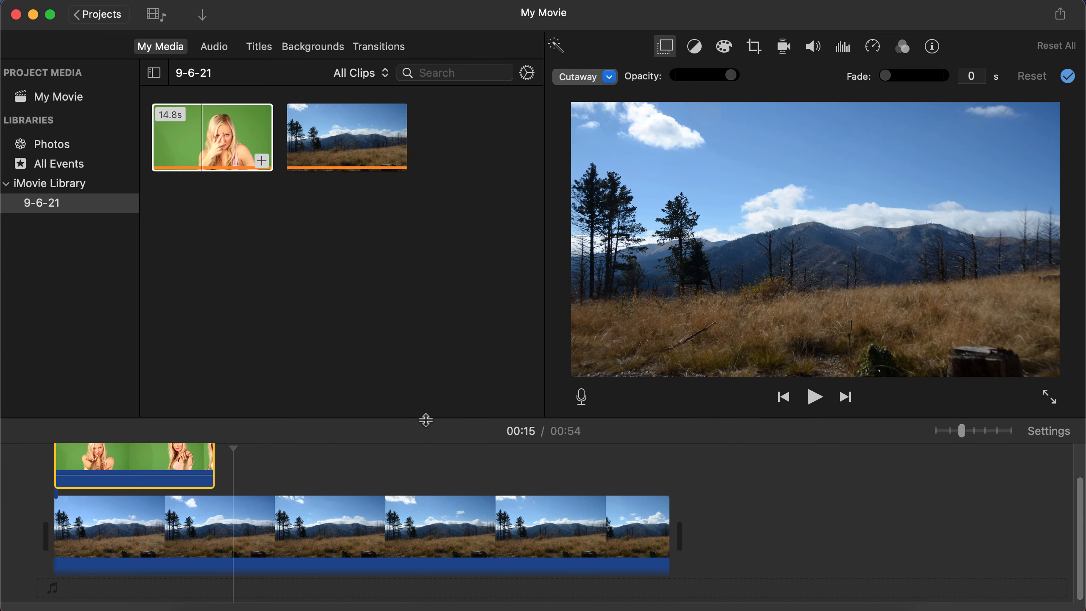
{"action": "left_click_drag", "start_coordinate": [426, 419], "coordinate": [421, 342]}
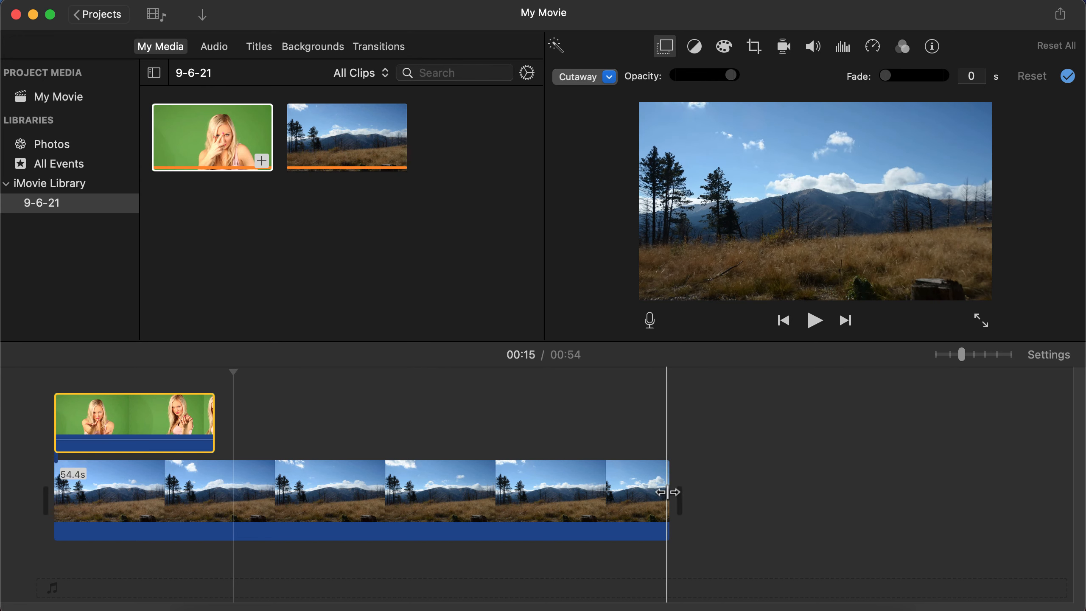
{"action": "left_click_drag", "start_coordinate": [667, 493], "coordinate": [214, 489]}
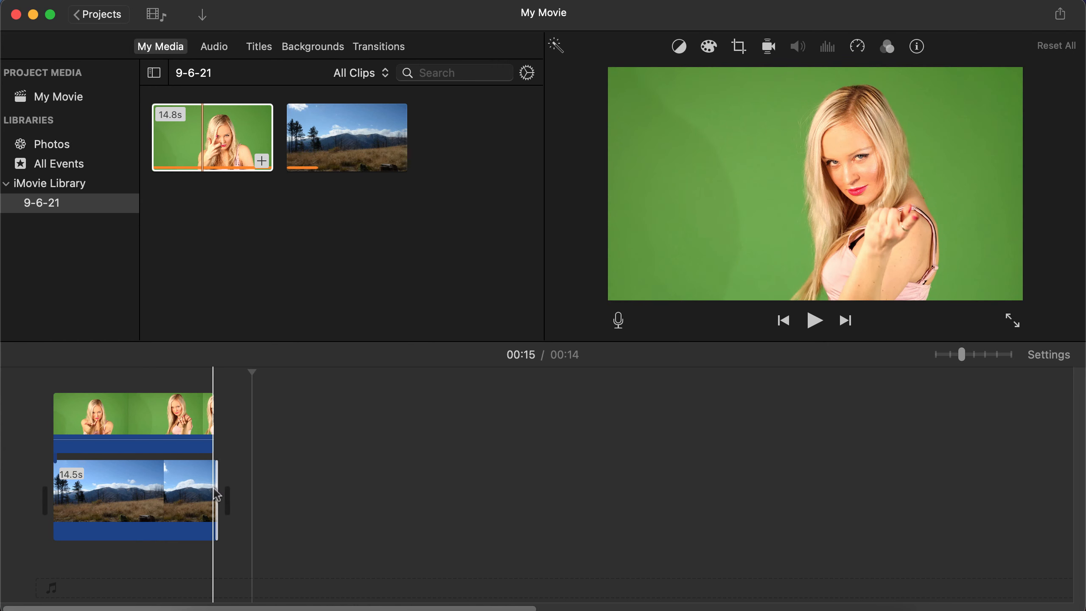
Step: Key out the woman's overlay clip with Green/Blue Screen, play the composite, and raise the softness to its maximum
{"action": "left_click", "coordinate": [157, 419]}
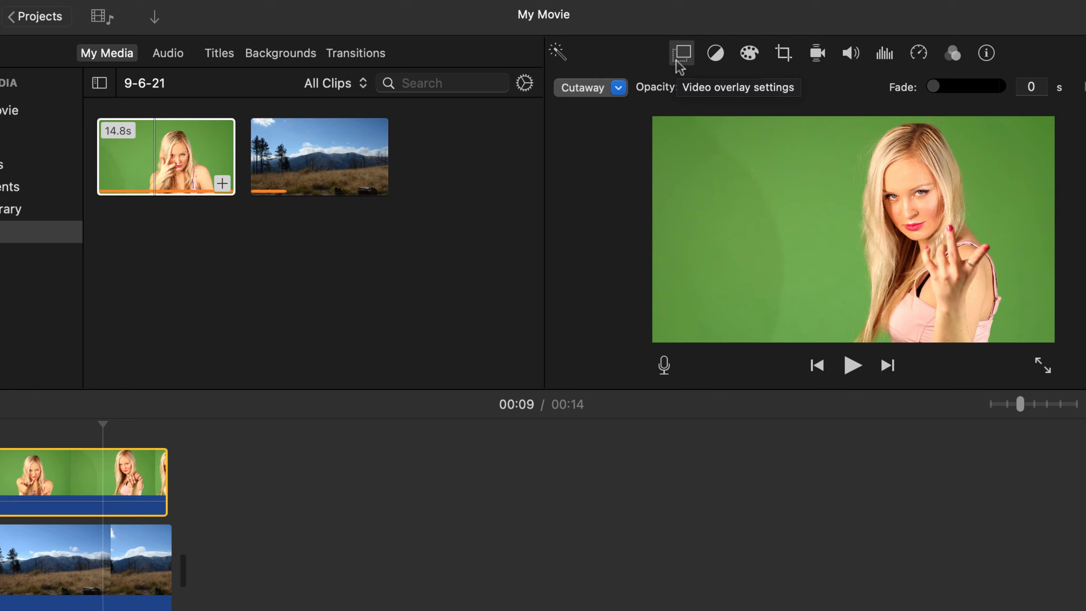
{"action": "left_click", "coordinate": [612, 89]}
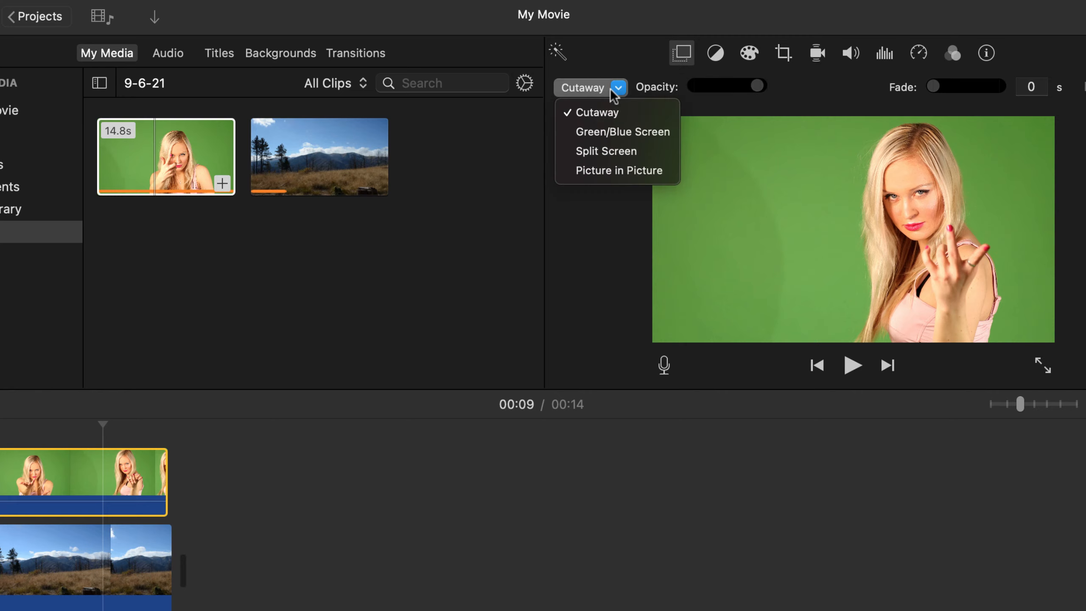
{"action": "left_click", "coordinate": [584, 136]}
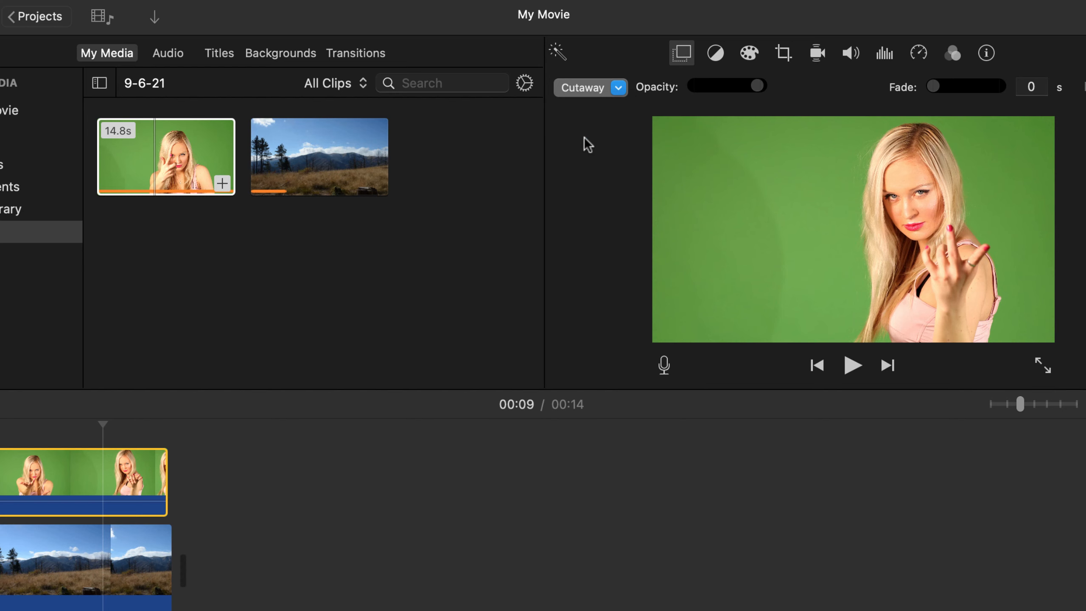
{"action": "left_click", "coordinate": [0, 433]}
{"action": "key", "text": "space"}
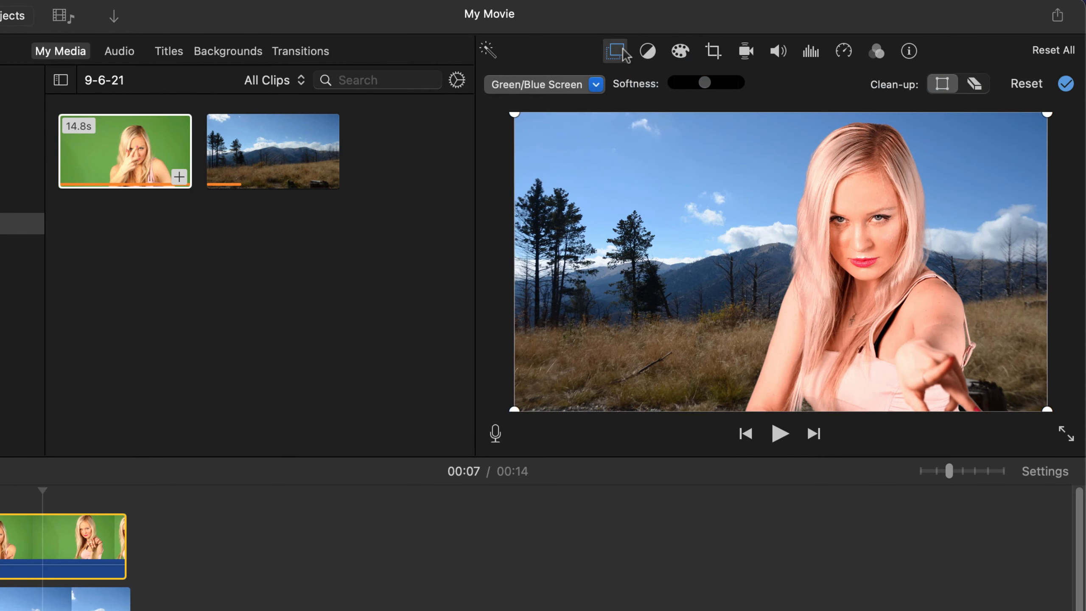
{"action": "left_click_drag", "start_coordinate": [705, 84], "coordinate": [763, 90]}
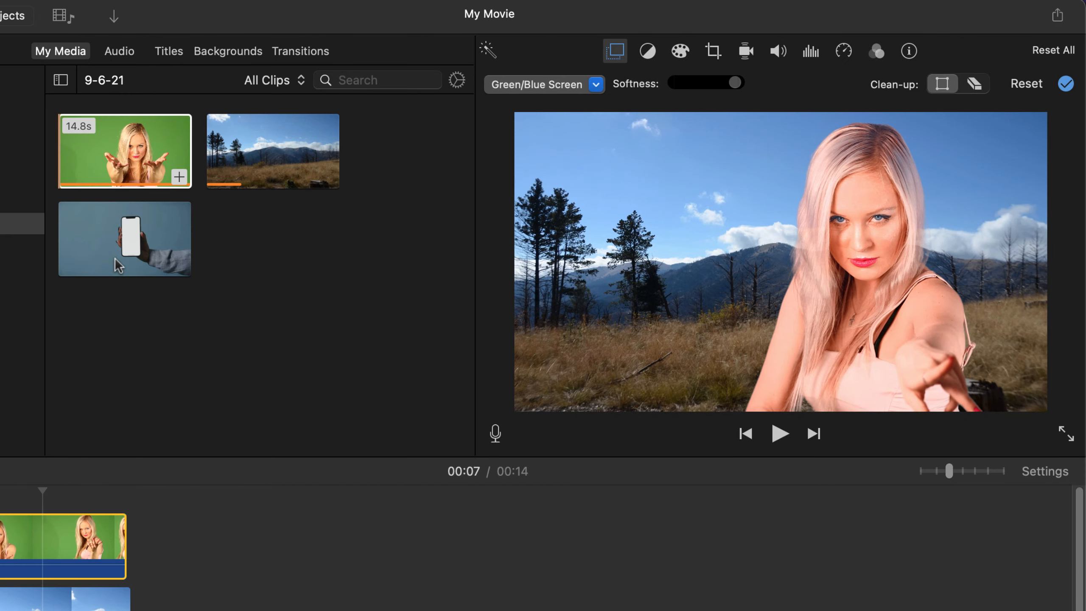
Step: Look at the phone clip in the media library and delete the woman's green-screen clip from the timeline
{"action": "left_click", "coordinate": [119, 265]}
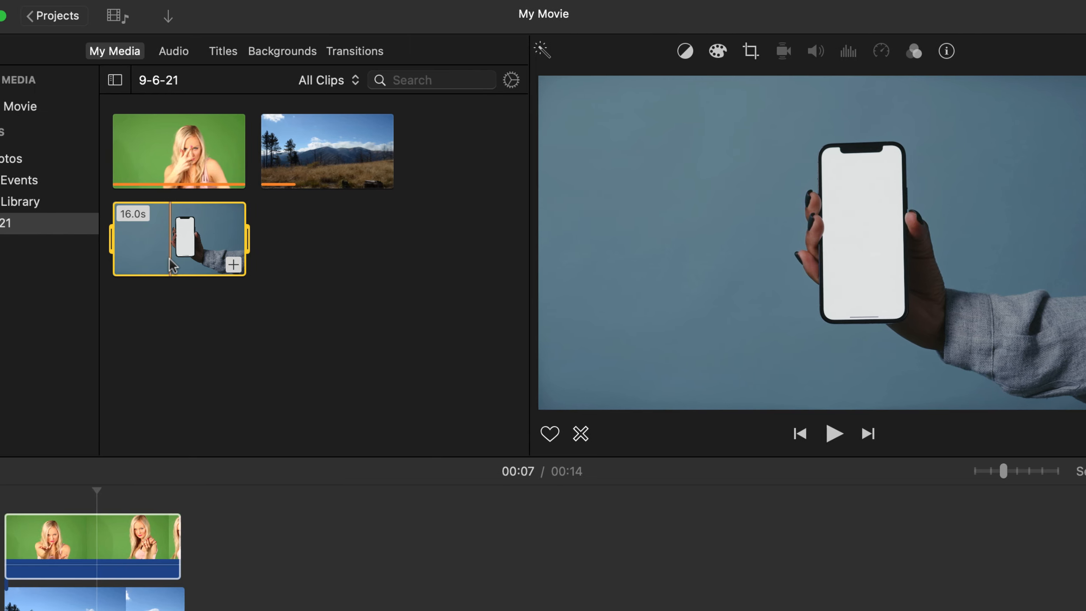
{"action": "left_click", "coordinate": [99, 528]}
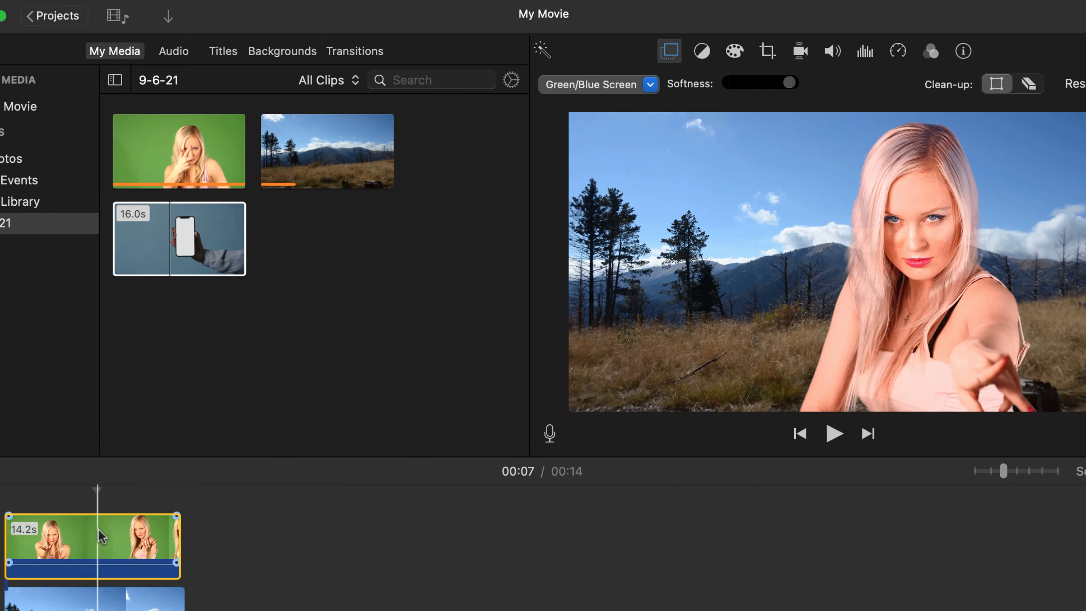
{"action": "key", "text": "Delete"}
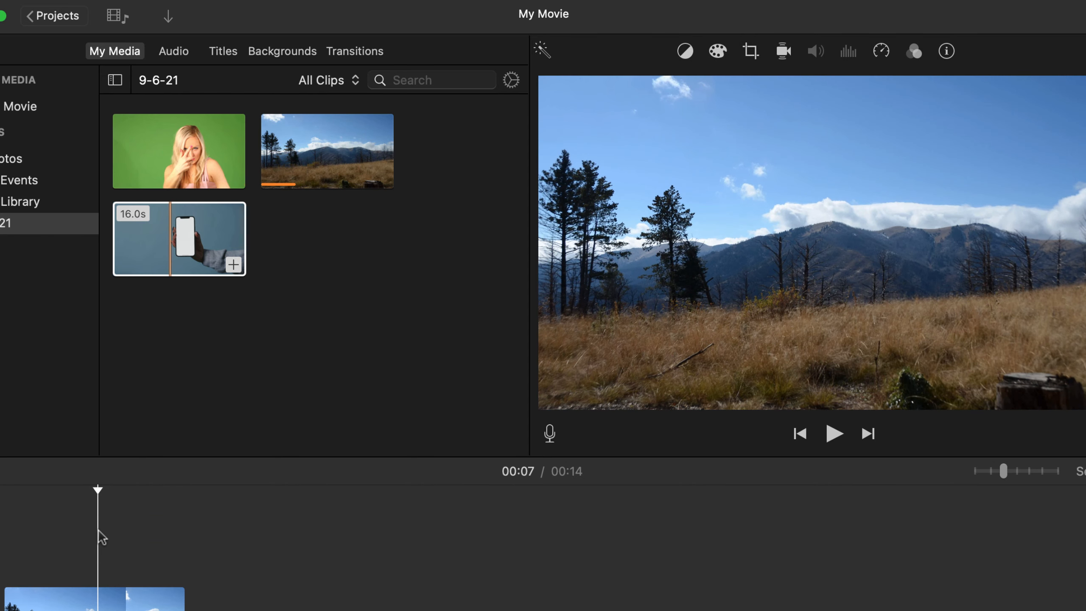
Step: Place the 16.0 s phone clip above the start of the landscape clip and extend the landscape clip to about 16.3 s
{"action": "left_click", "coordinate": [167, 237]}
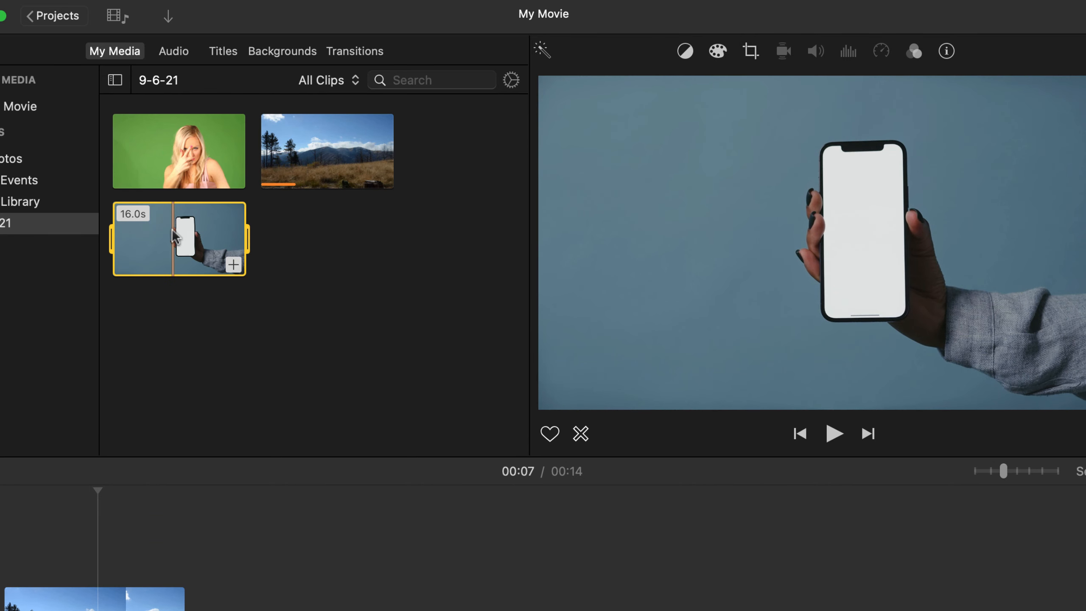
{"action": "left_click_drag", "start_coordinate": [171, 230], "coordinate": [67, 545]}
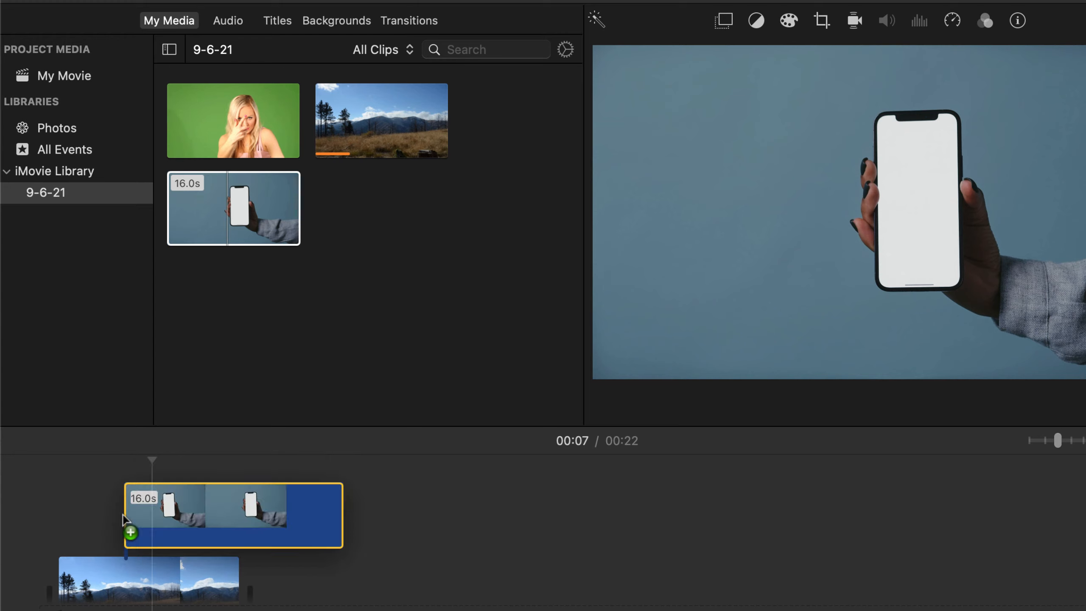
{"action": "left_click_drag", "start_coordinate": [122, 514], "coordinate": [123, 515]}
{"action": "left_click_drag", "start_coordinate": [197, 514], "coordinate": [130, 514]}
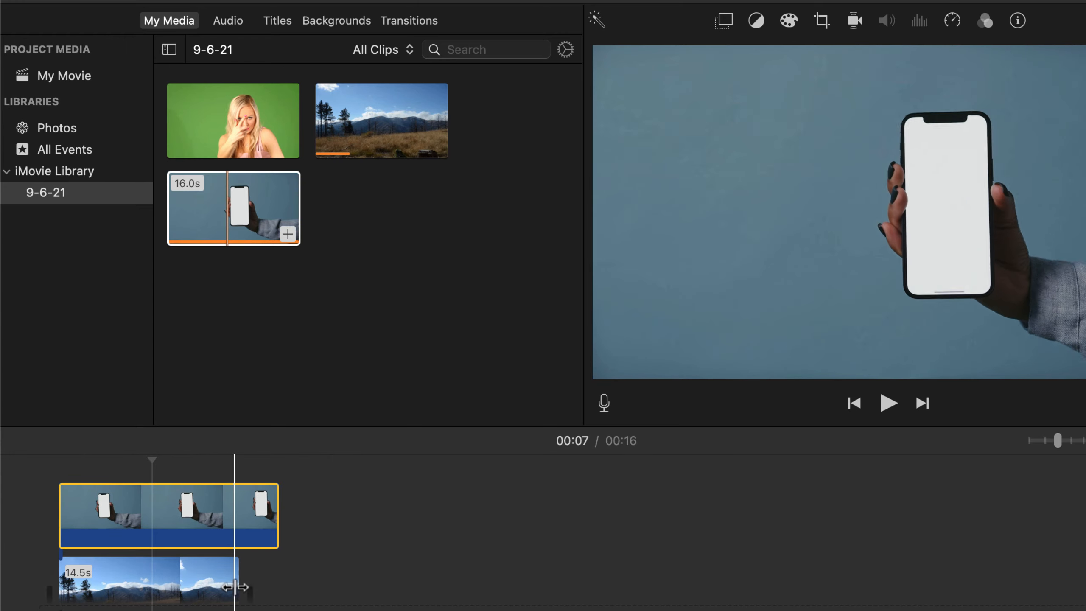
{"action": "left_click_drag", "start_coordinate": [238, 586], "coordinate": [260, 585]}
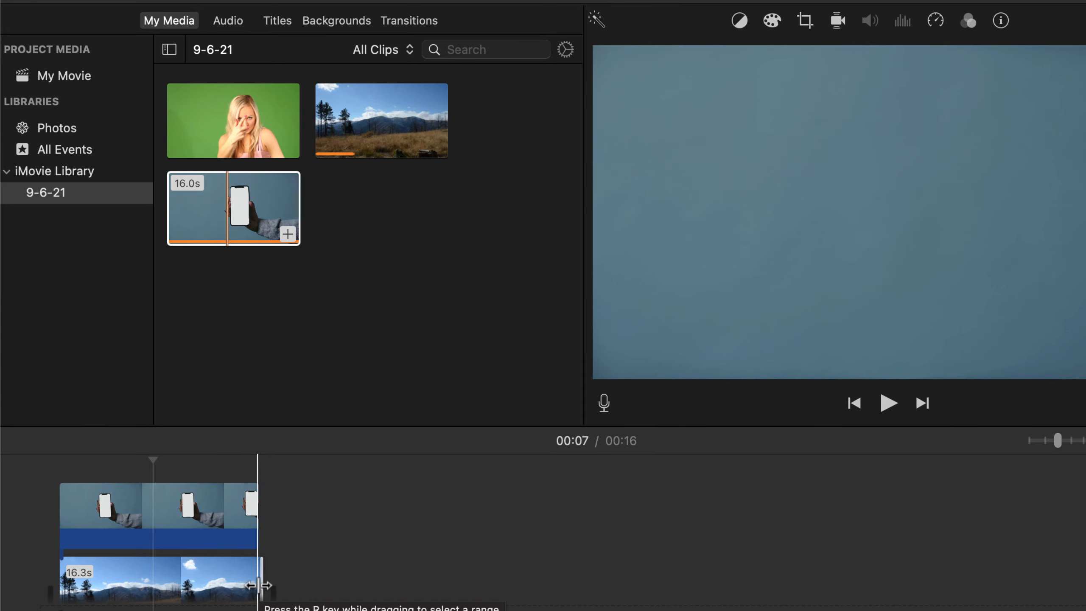
Step: Key out the phone clip's blue background with Green/Blue Screen and lower the softness to its minimum
{"action": "left_click", "coordinate": [201, 537]}
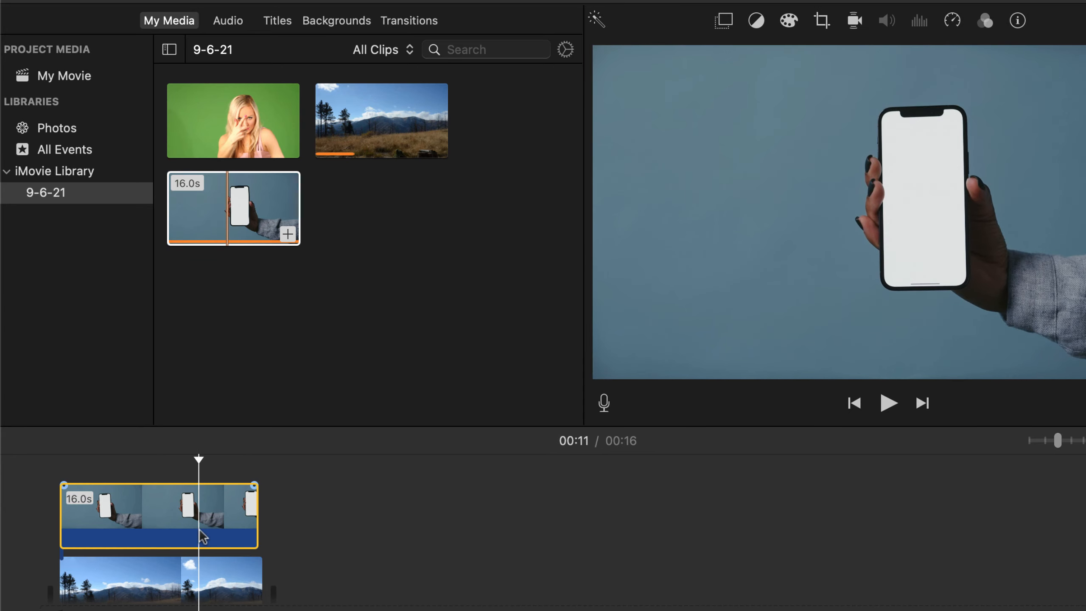
{"action": "left_click", "coordinate": [722, 21]}
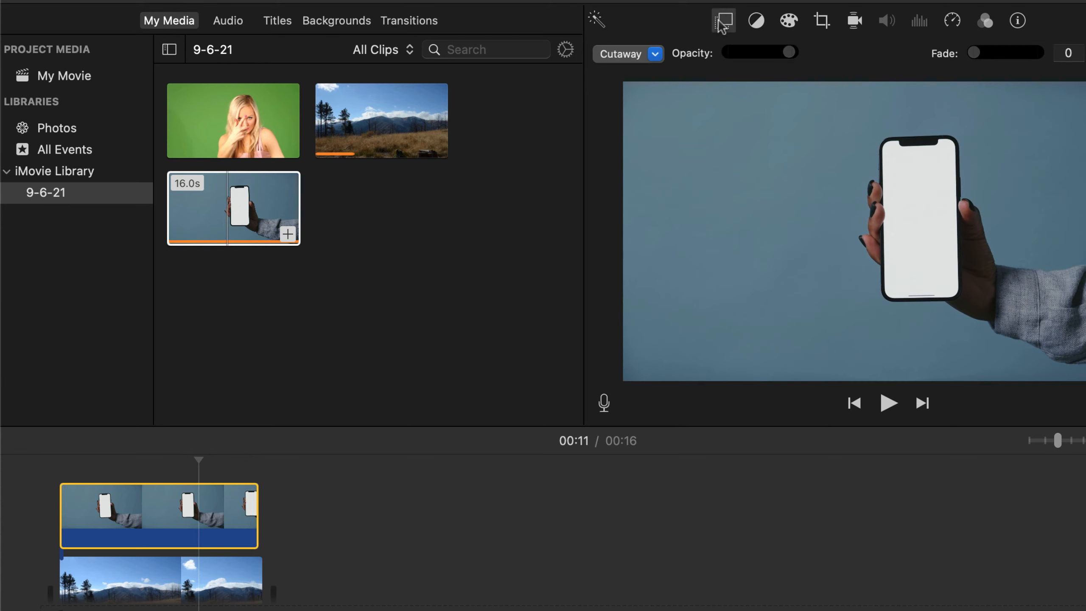
{"action": "left_click", "coordinate": [644, 54]}
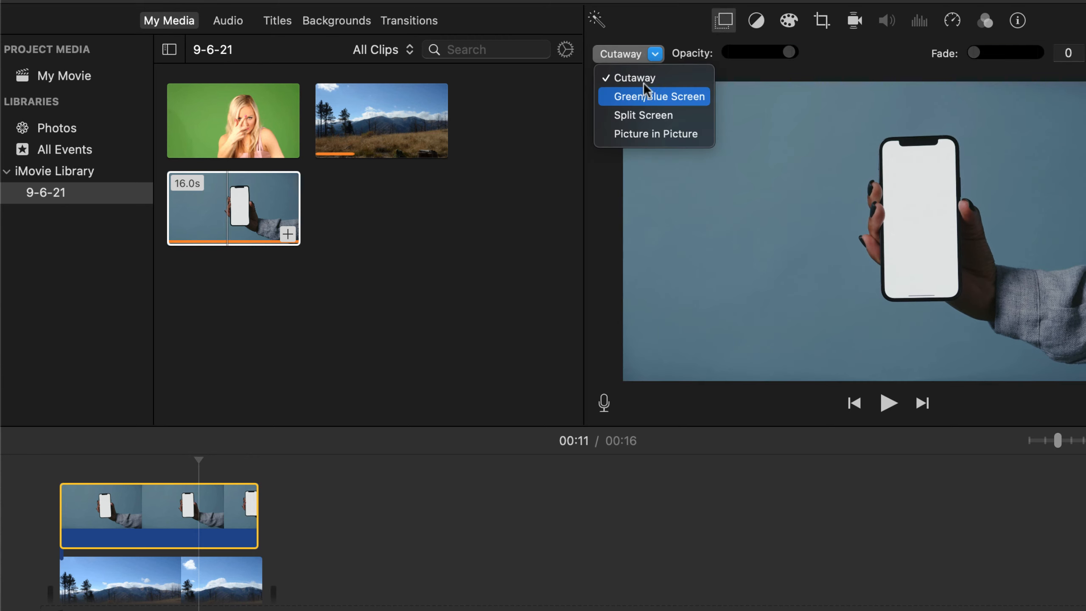
{"action": "left_click", "coordinate": [641, 96]}
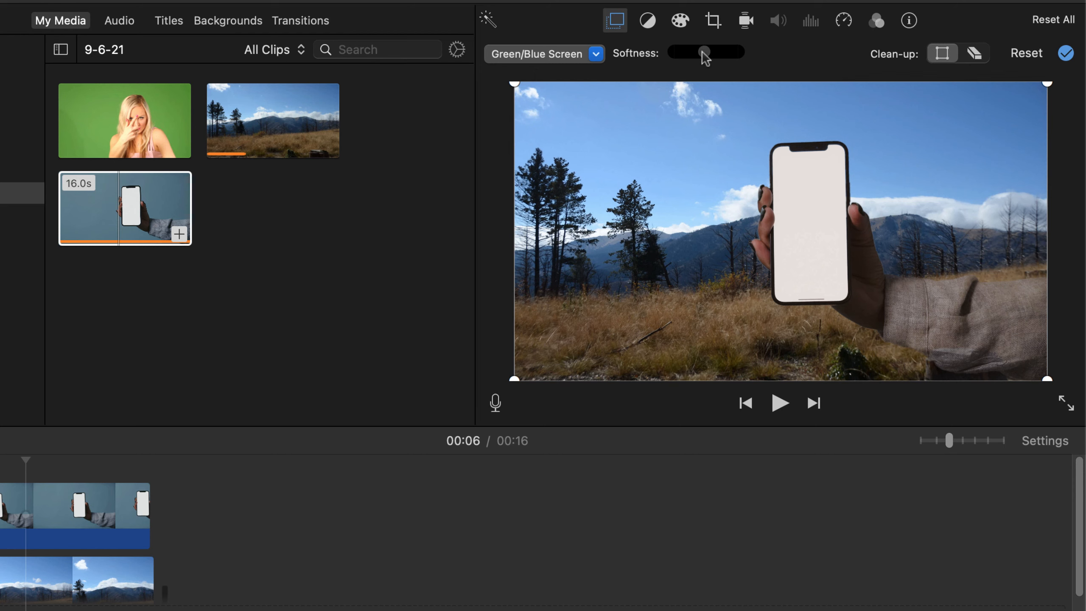
{"action": "left_click_drag", "start_coordinate": [703, 52], "coordinate": [659, 54]}
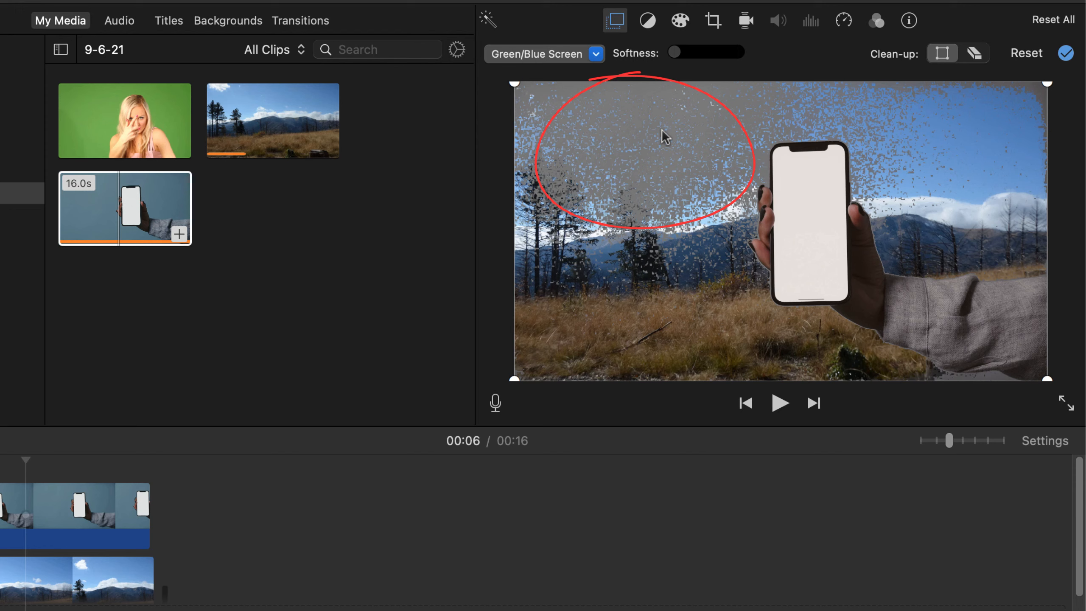
{"action": "mouse_move", "coordinate": [675, 52]}
{"action": "left_mouse_down"}
{"action": "mouse_move", "coordinate": [758, 54]}
{"action": "mouse_move", "coordinate": [672, 54]}
{"action": "left_mouse_up"}
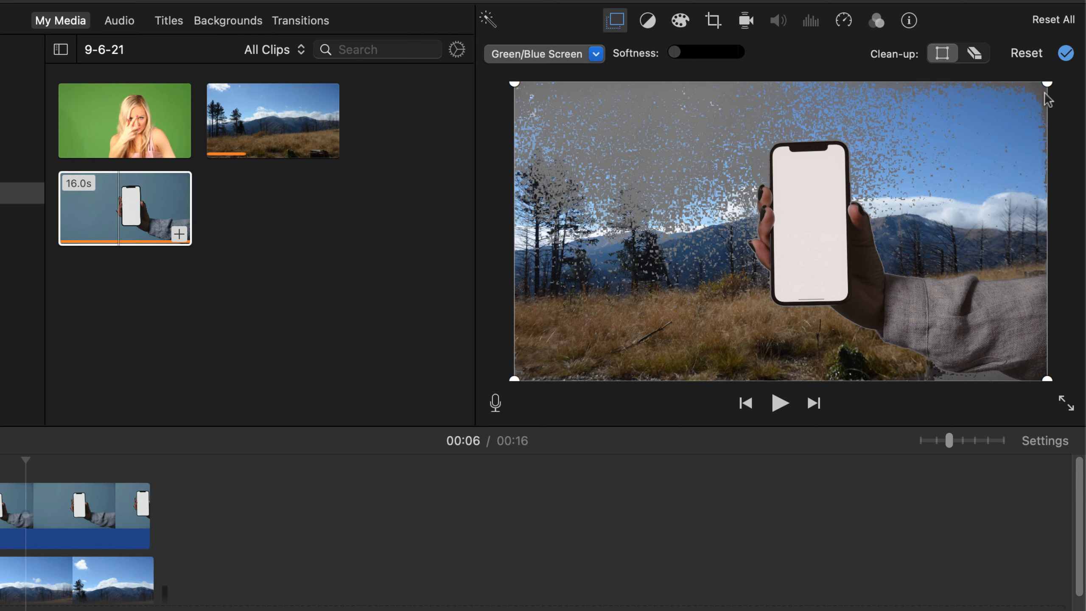
Step: Crop the keyed phone clip by pulling its two right corners inward, cutting off the forearm beside the hand
{"action": "left_click_drag", "start_coordinate": [1047, 86], "coordinate": [947, 130]}
{"action": "left_click_drag", "start_coordinate": [1046, 376], "coordinate": [862, 376]}
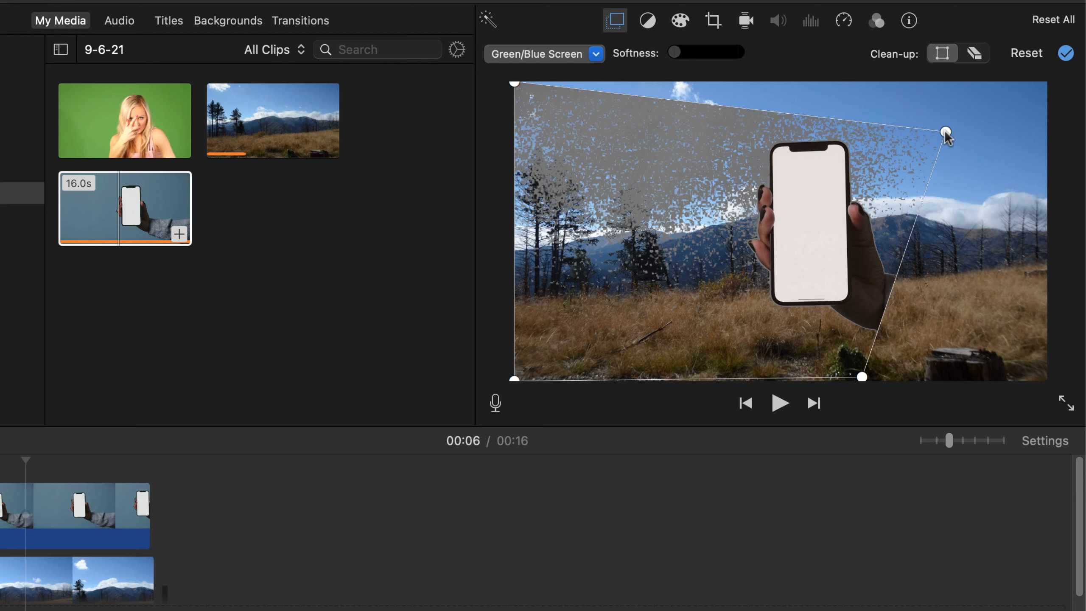
{"action": "left_click_drag", "start_coordinate": [948, 131], "coordinate": [918, 133]}
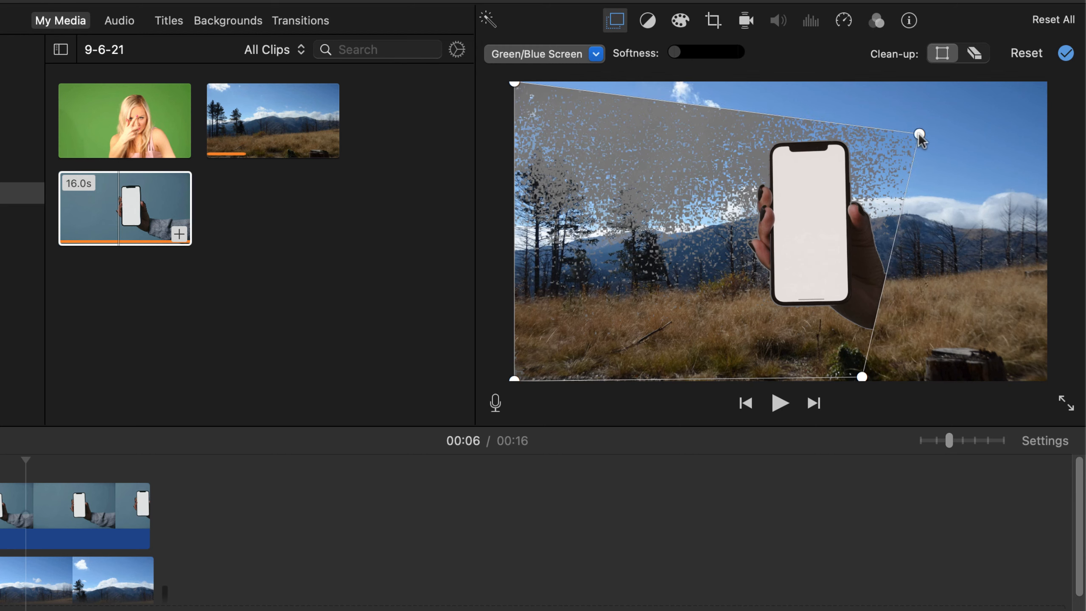
Step: Erase the leftover grey area beside the phone with the Clean-up eraser and play the composite from 00:04
{"action": "left_click", "coordinate": [975, 51]}
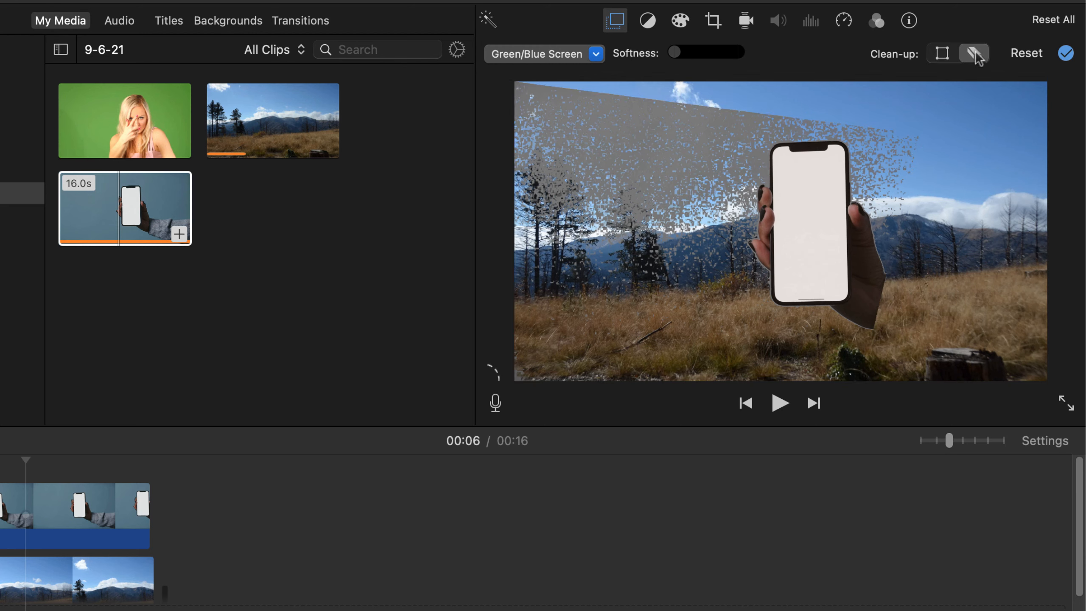
{"action": "left_click", "coordinate": [662, 139]}
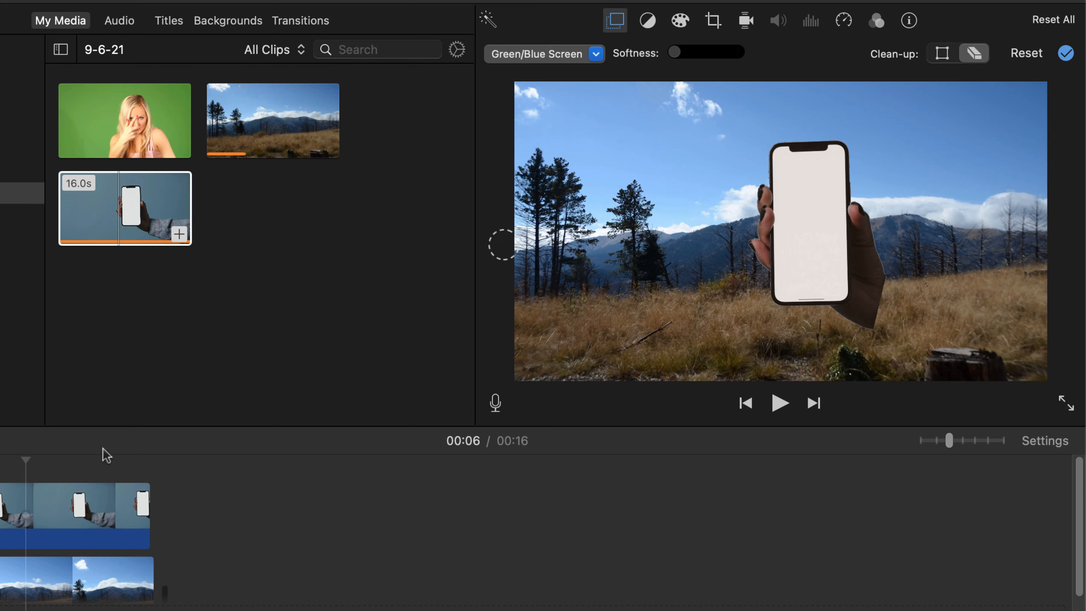
{"action": "left_click", "coordinate": [9, 464]}
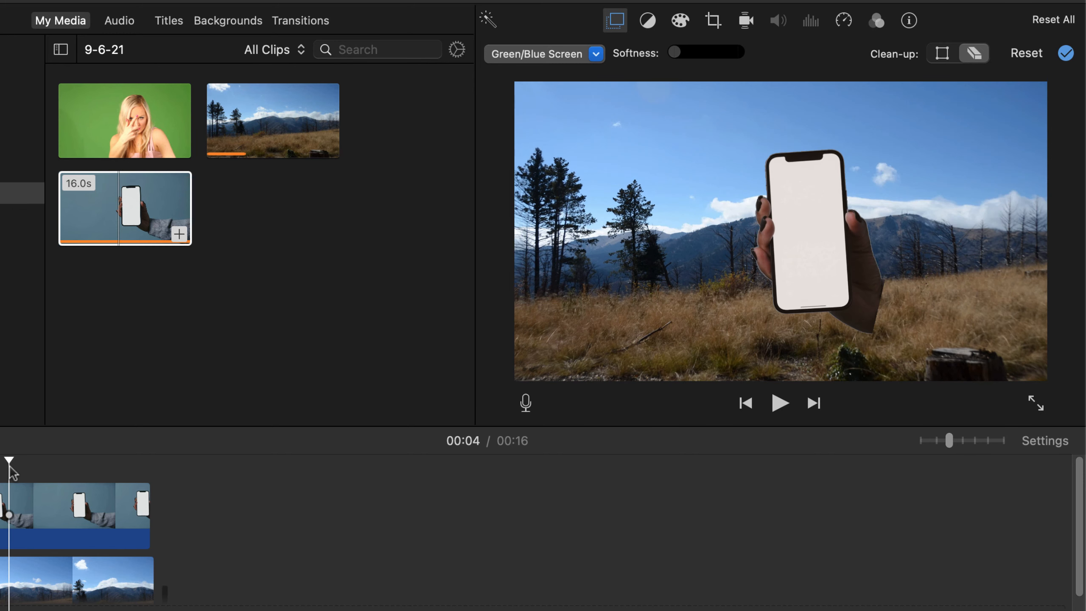
{"action": "key", "text": "space"}
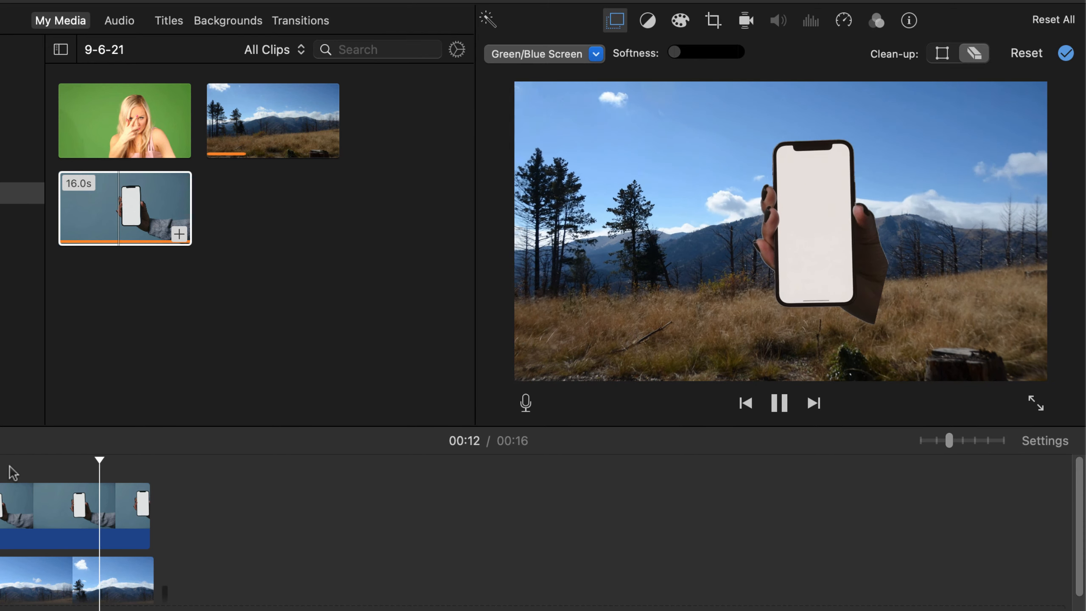
{"action": "key", "text": "space"}
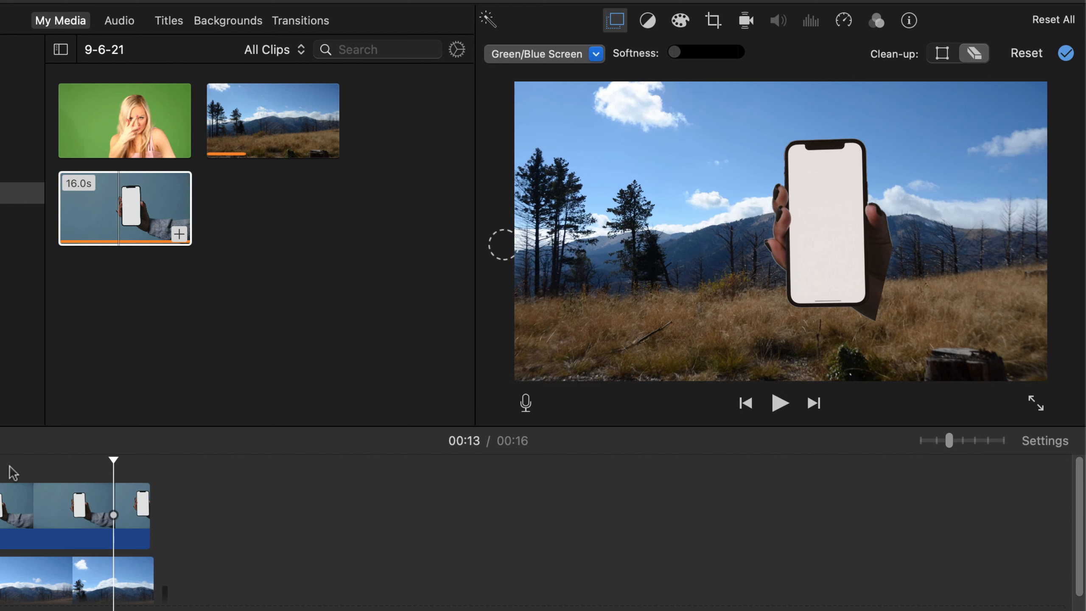